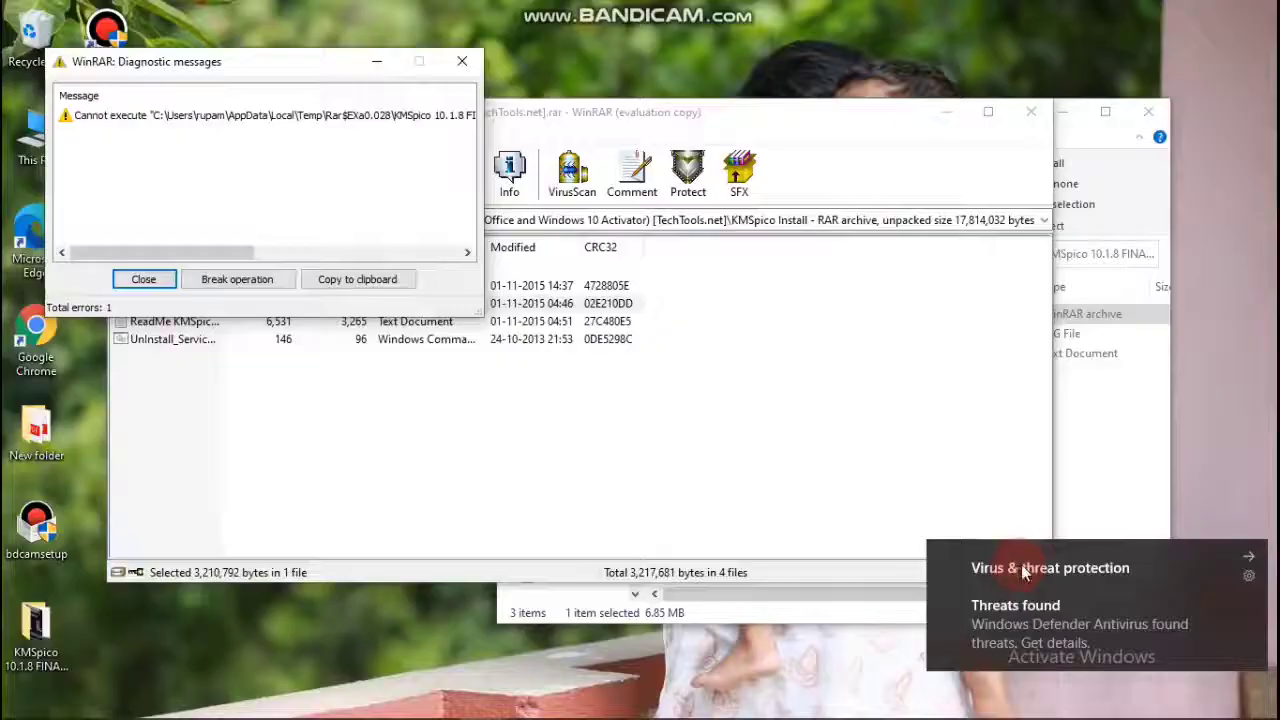
# Open the Windows Security threat alert, start the recommended actions for the found threat and return to Virus & threat protection.
pyautogui.click(1093, 590)
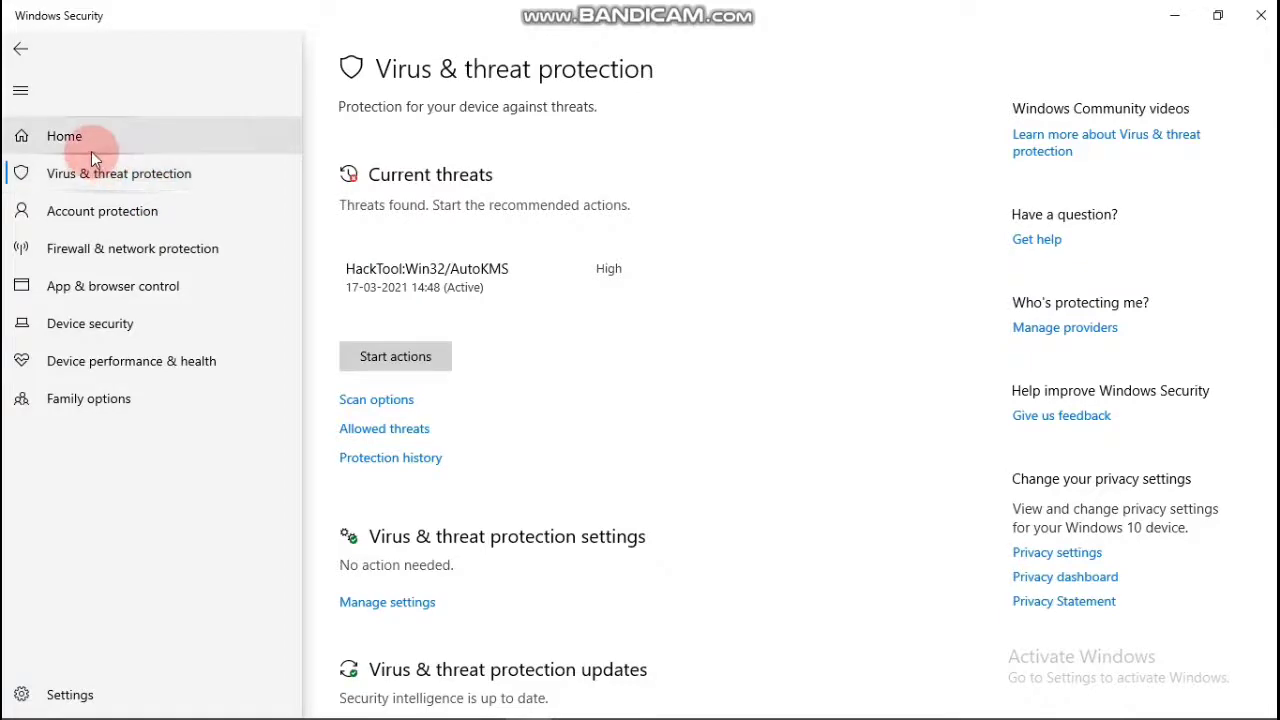
pyautogui.click(91, 151)
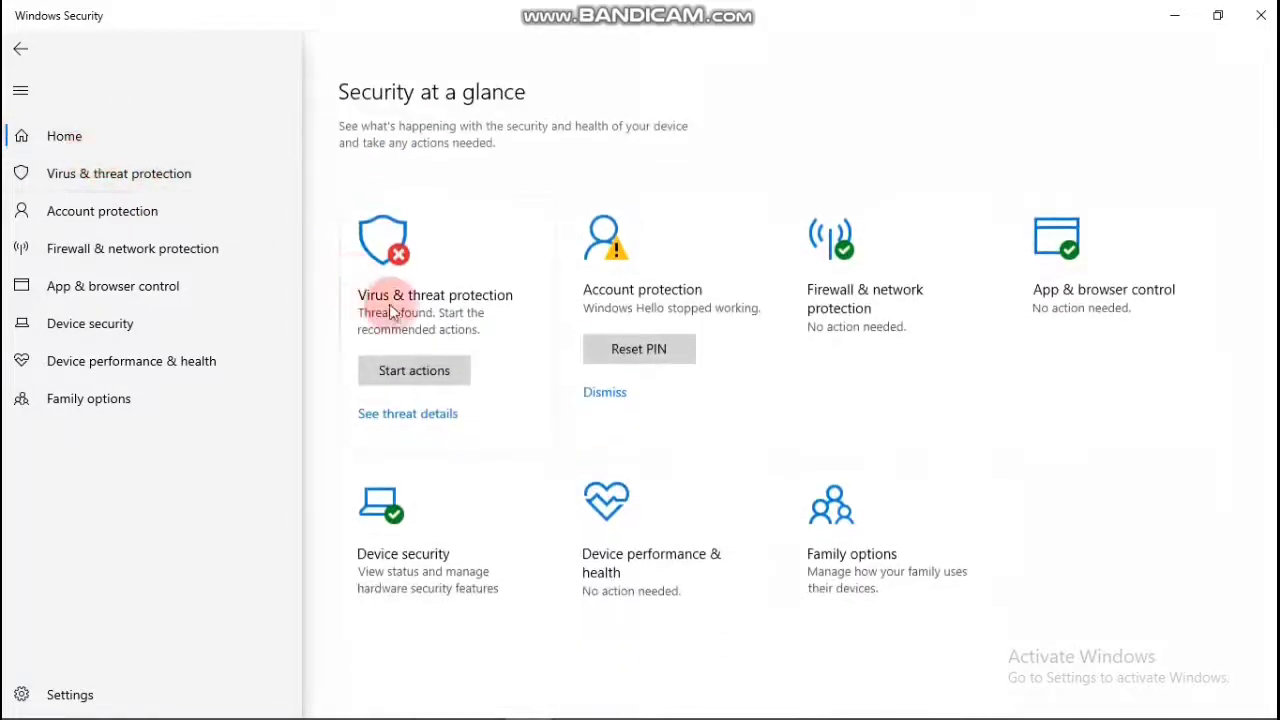
pyautogui.click(420, 379)
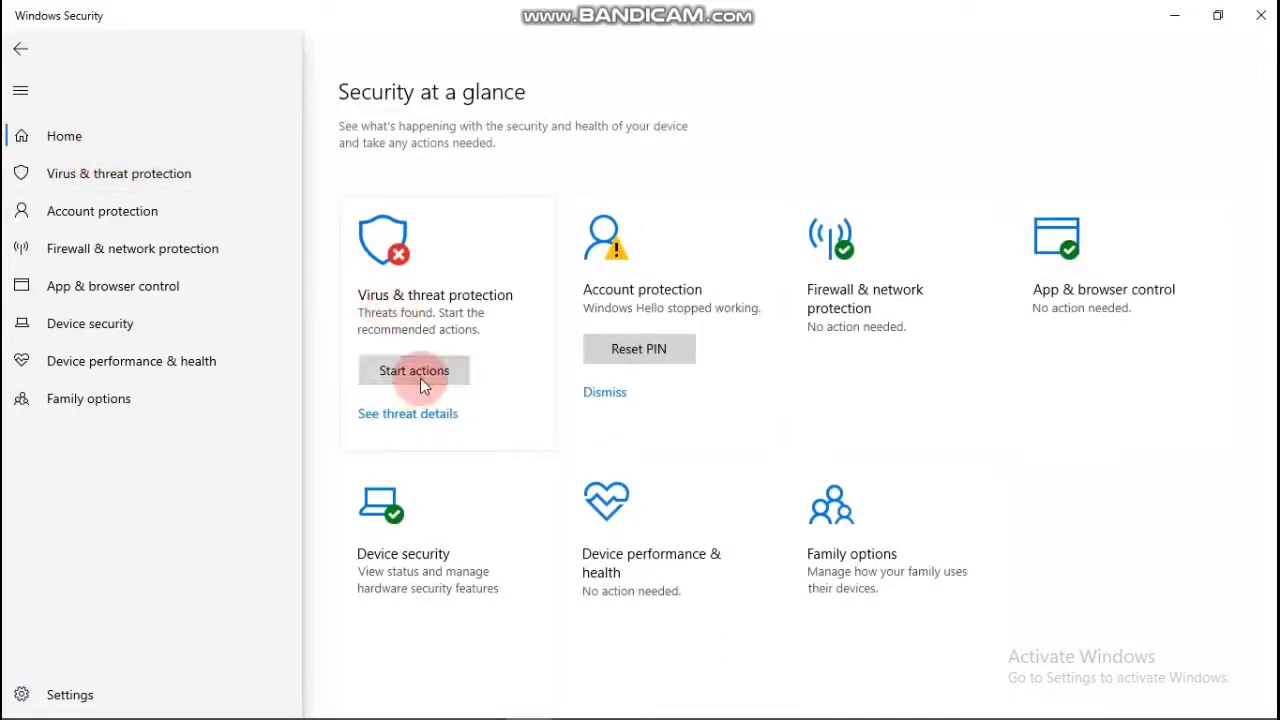
pyautogui.click(395, 238)
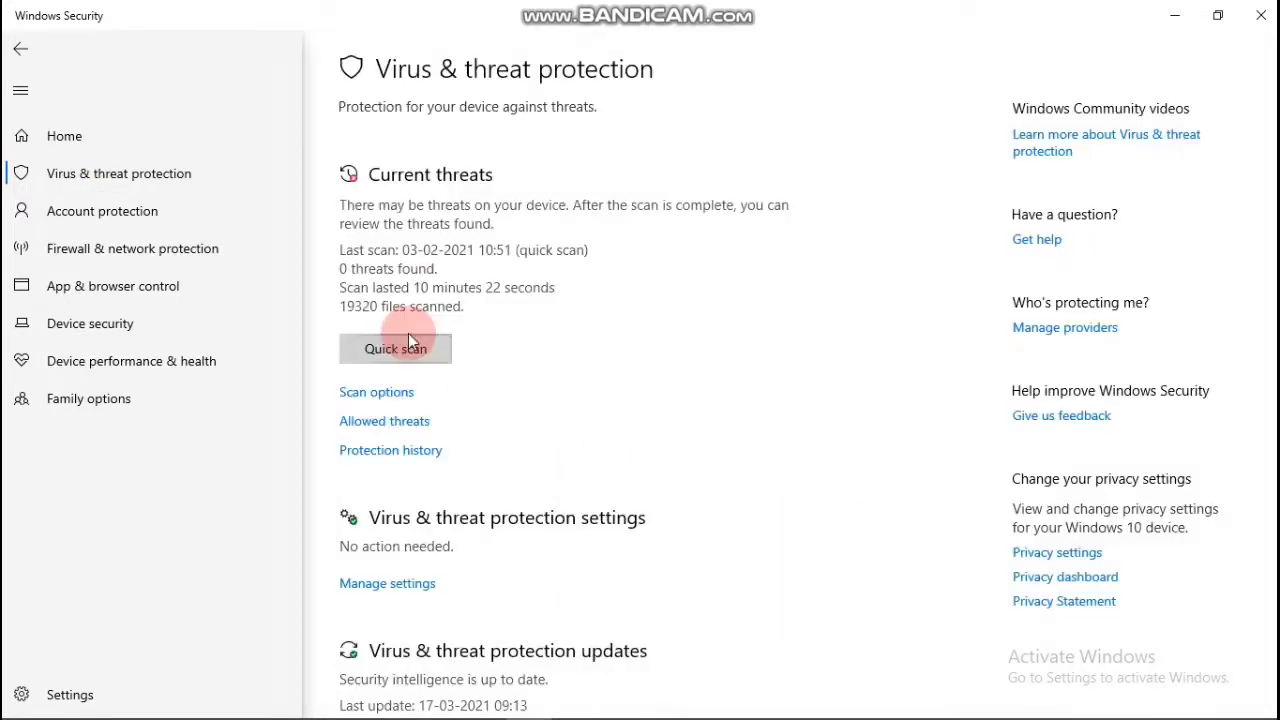
# Turn off Real-time protection, Cloud-delivered protection and Automatic sample submission in the Virus & threat protection settings.
pyautogui.click(401, 598)
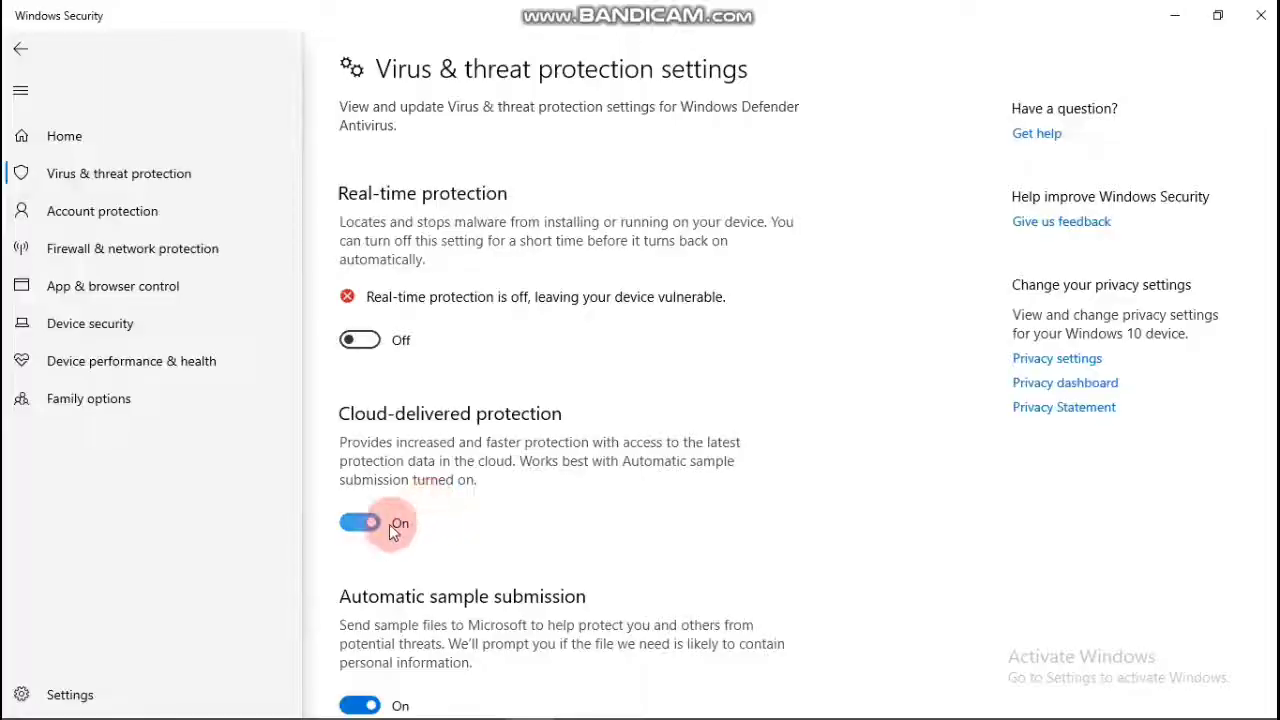
pyautogui.click(389, 523)
pyautogui.scroll(-3, 588, 460)
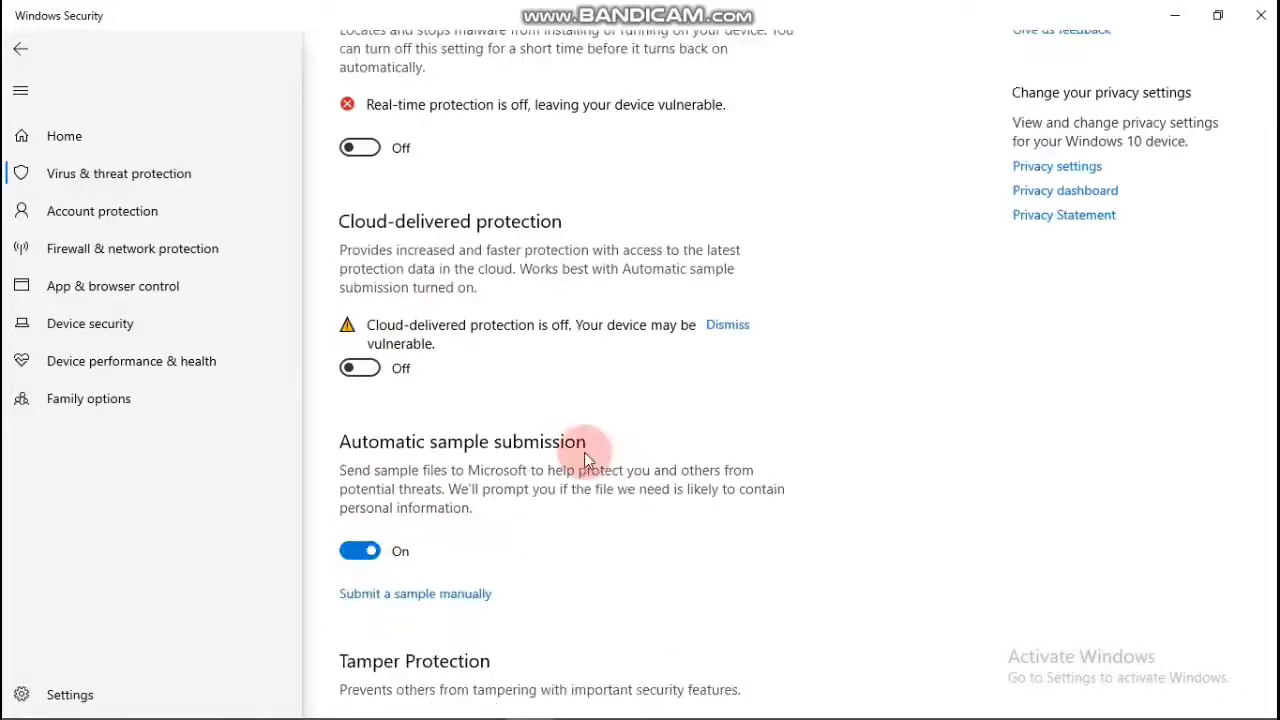
pyautogui.click(371, 557)
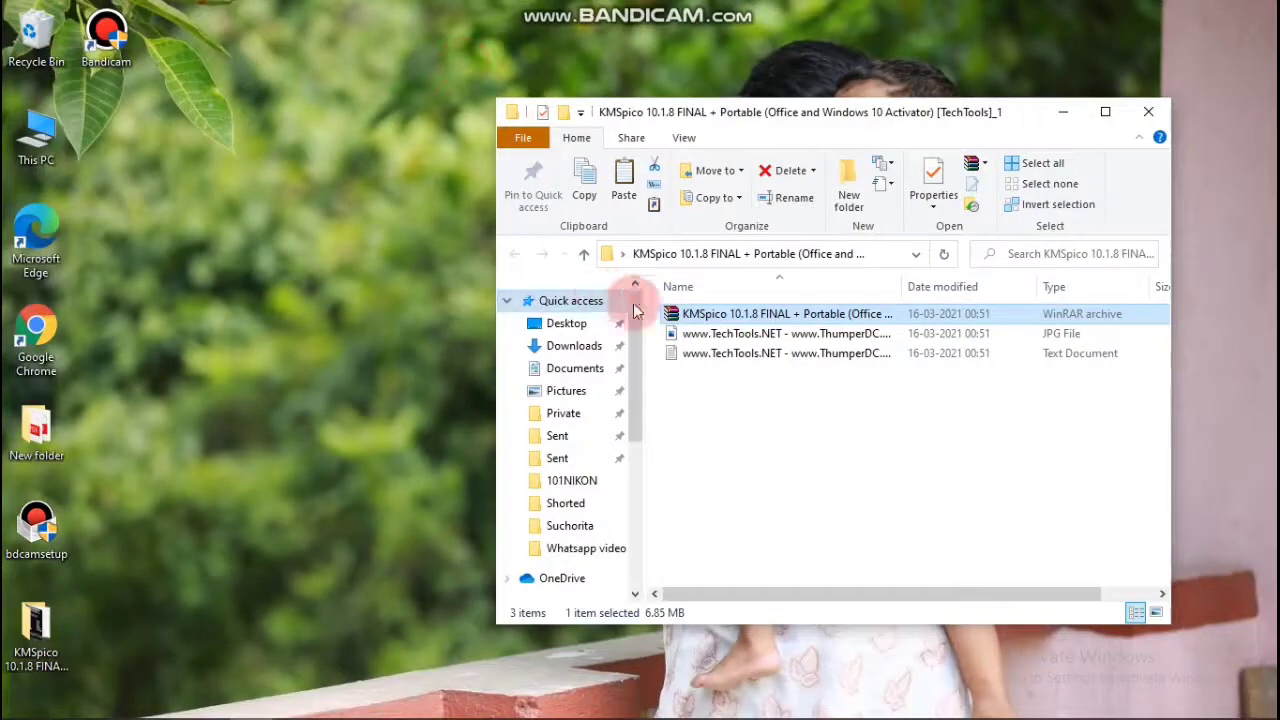
# Run KMSpico_setup from the KMSpico Install folder inside the KMSpico 10.1.8 FINAL + Portable archive.
pyautogui.doubleClick(725, 316)
pyautogui.doubleClick(163, 286)
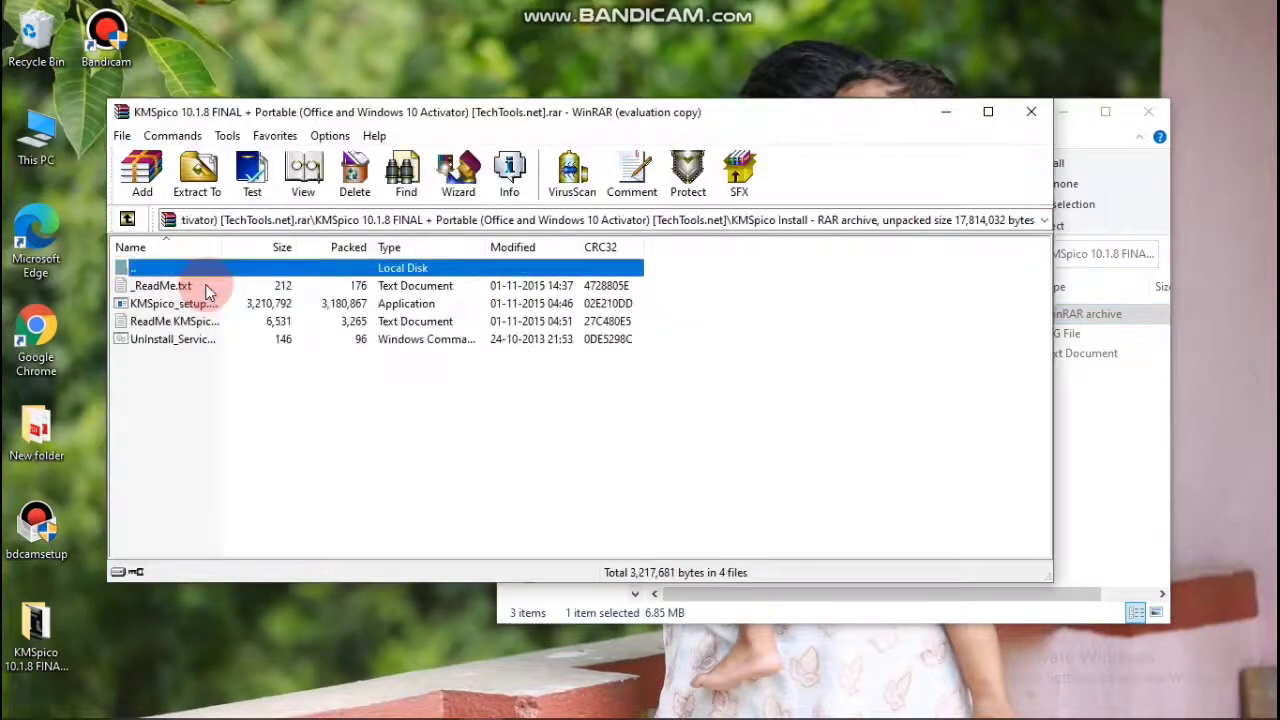
pyautogui.doubleClick(174, 304)
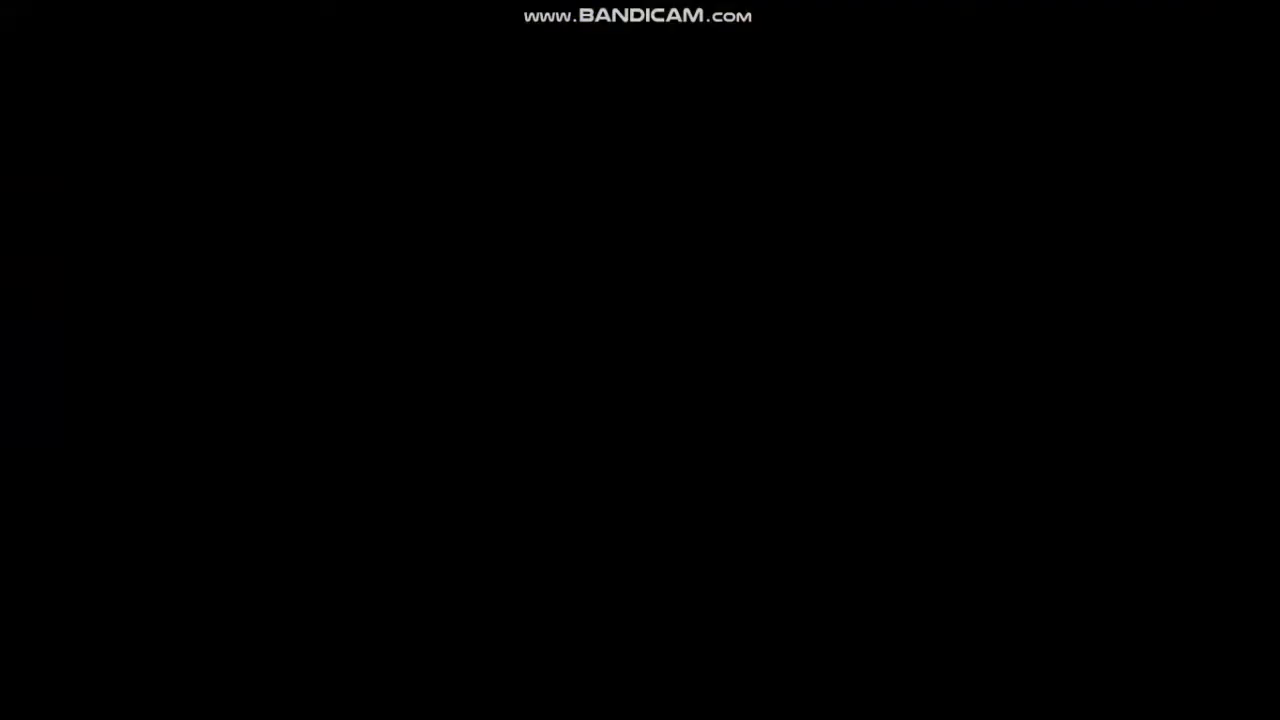
pyautogui.click(529, 491)
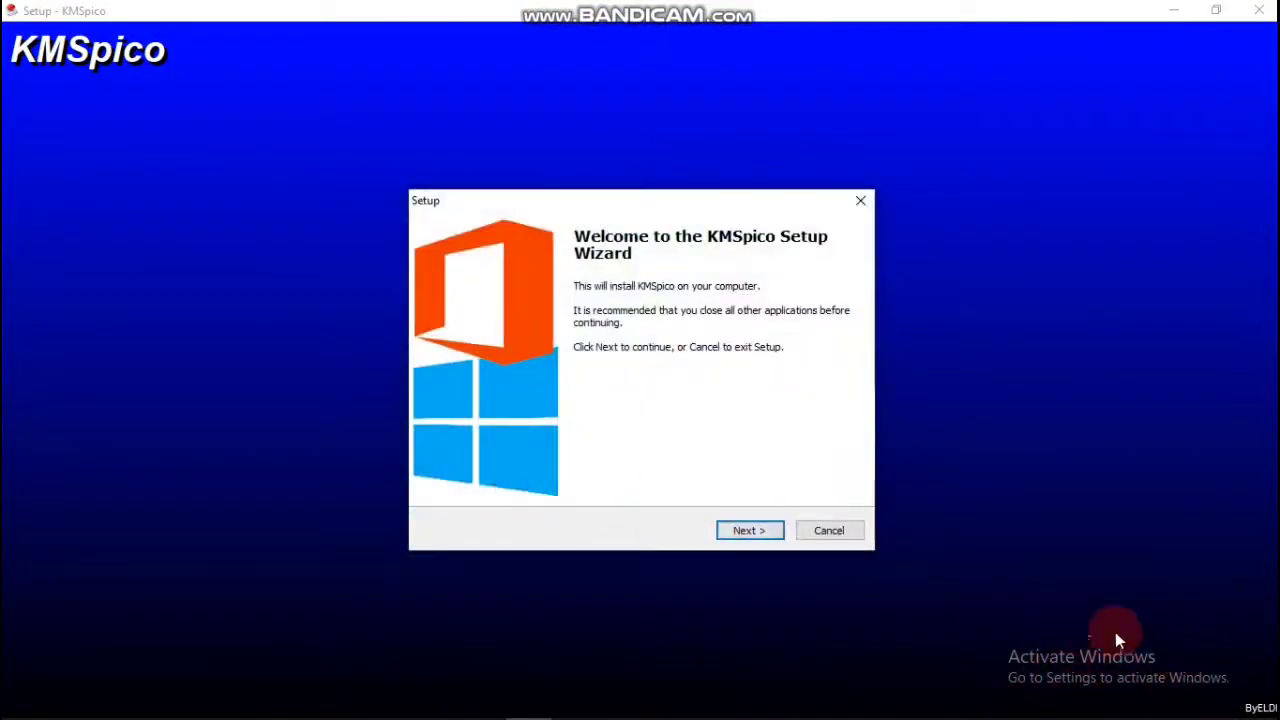
# Install KMSpico by accepting the license agreement and keeping the default folders, and close the setup window.
pyautogui.click(747, 532)
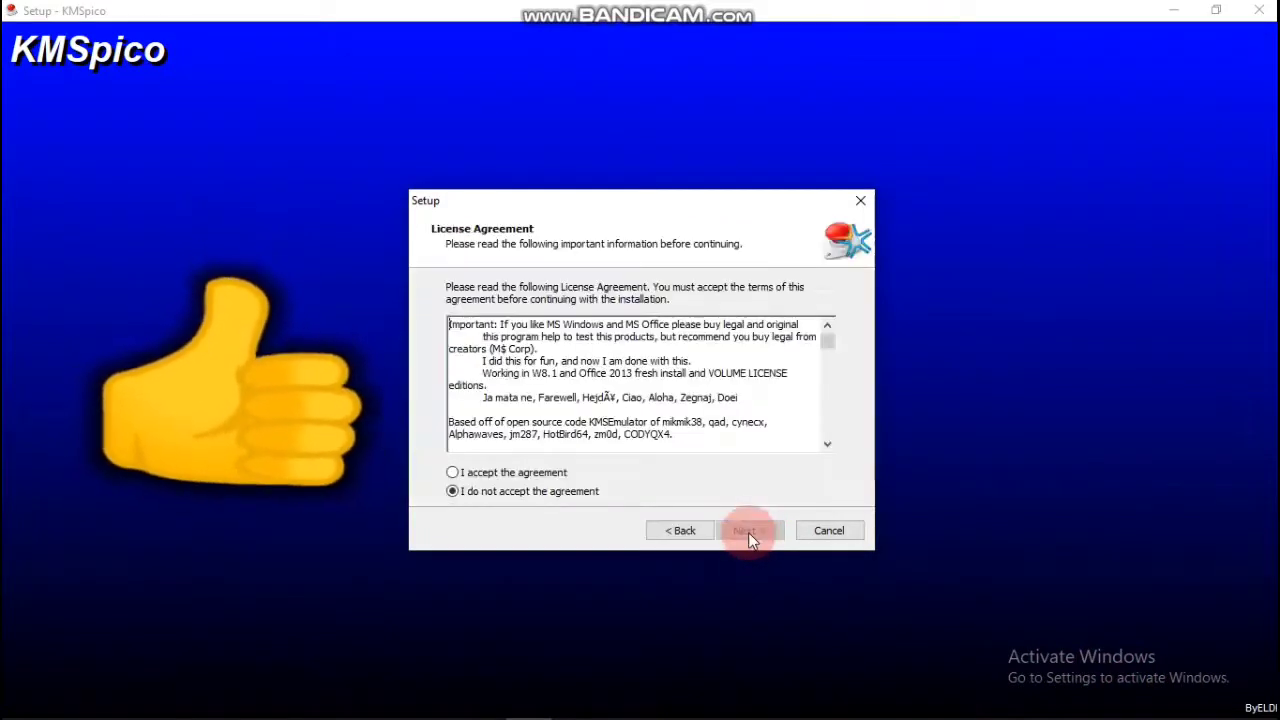
pyautogui.click(550, 474)
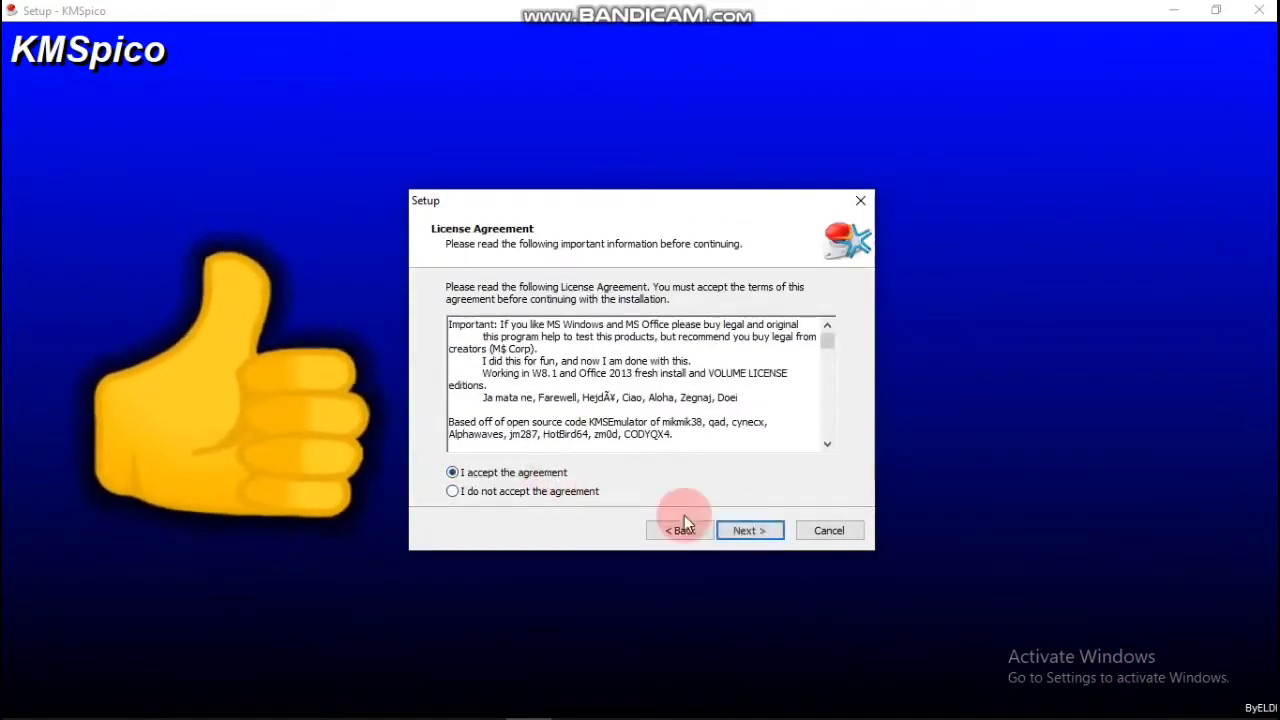
pyautogui.click(740, 531)
pyautogui.click(736, 531)
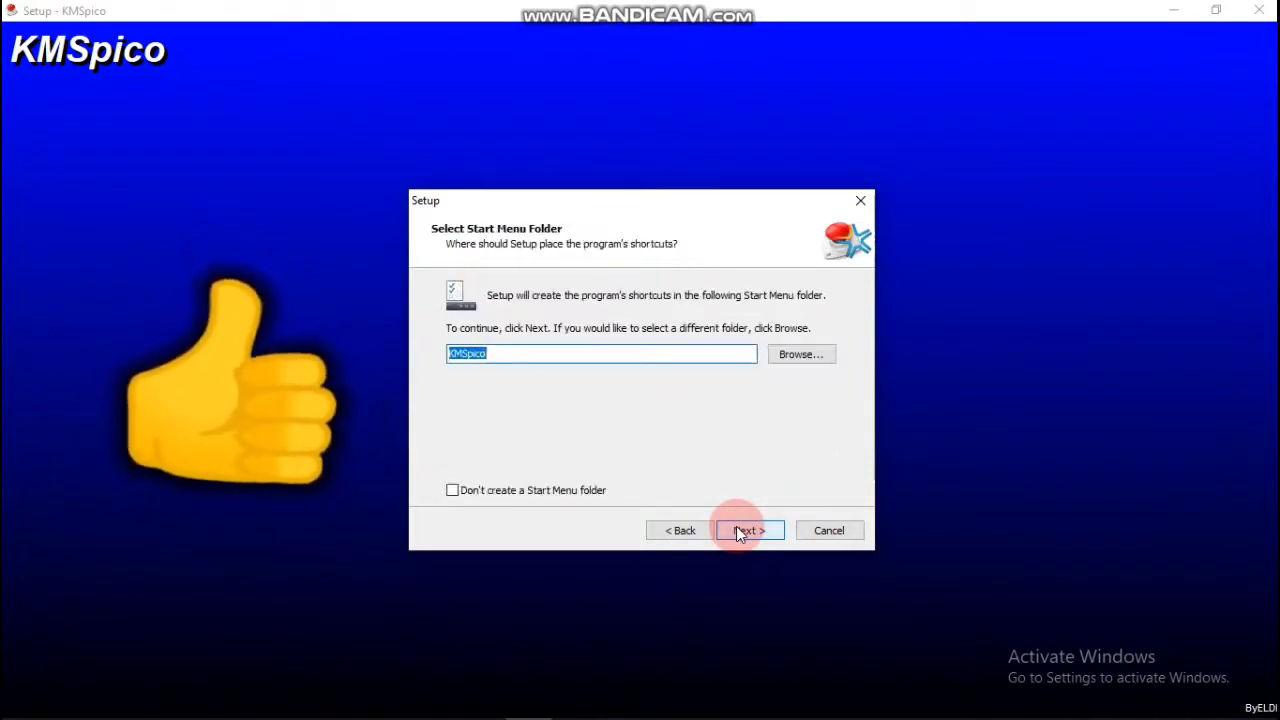
pyautogui.click(736, 530)
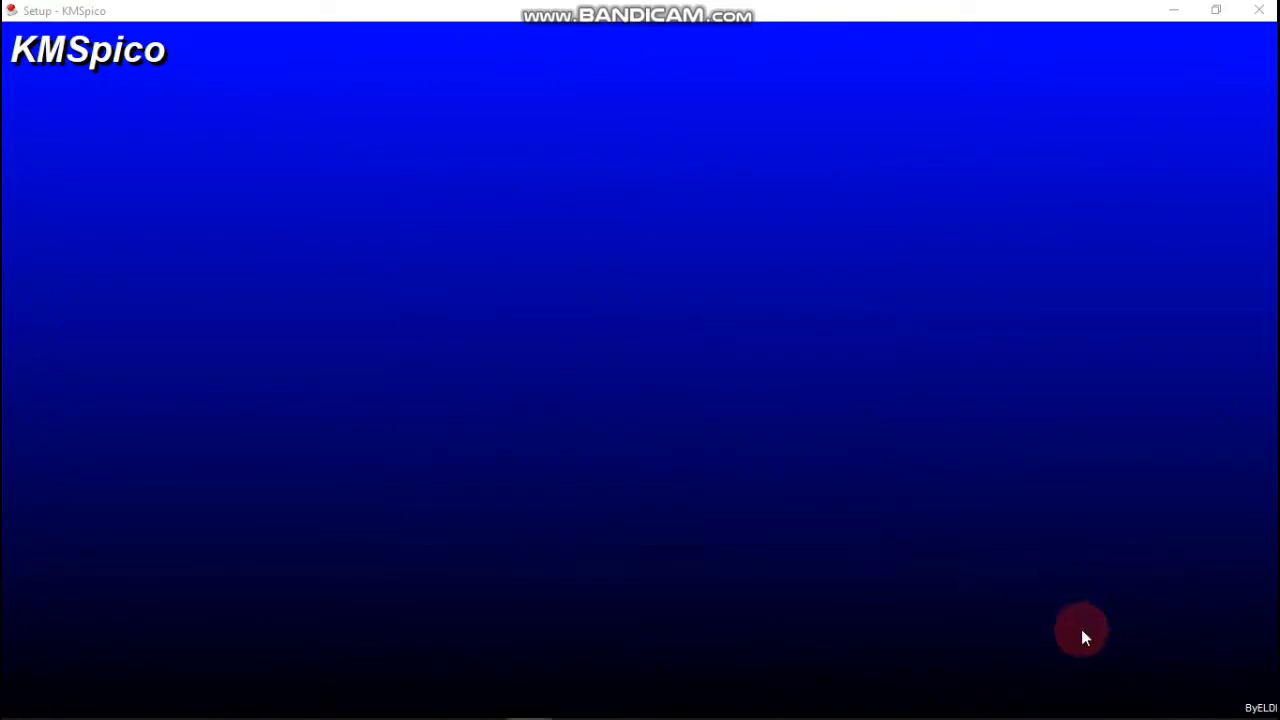
pyautogui.click(1256, 12)
# Search Windows for "km" and launch the KMSpico app.
pyautogui.press('super')
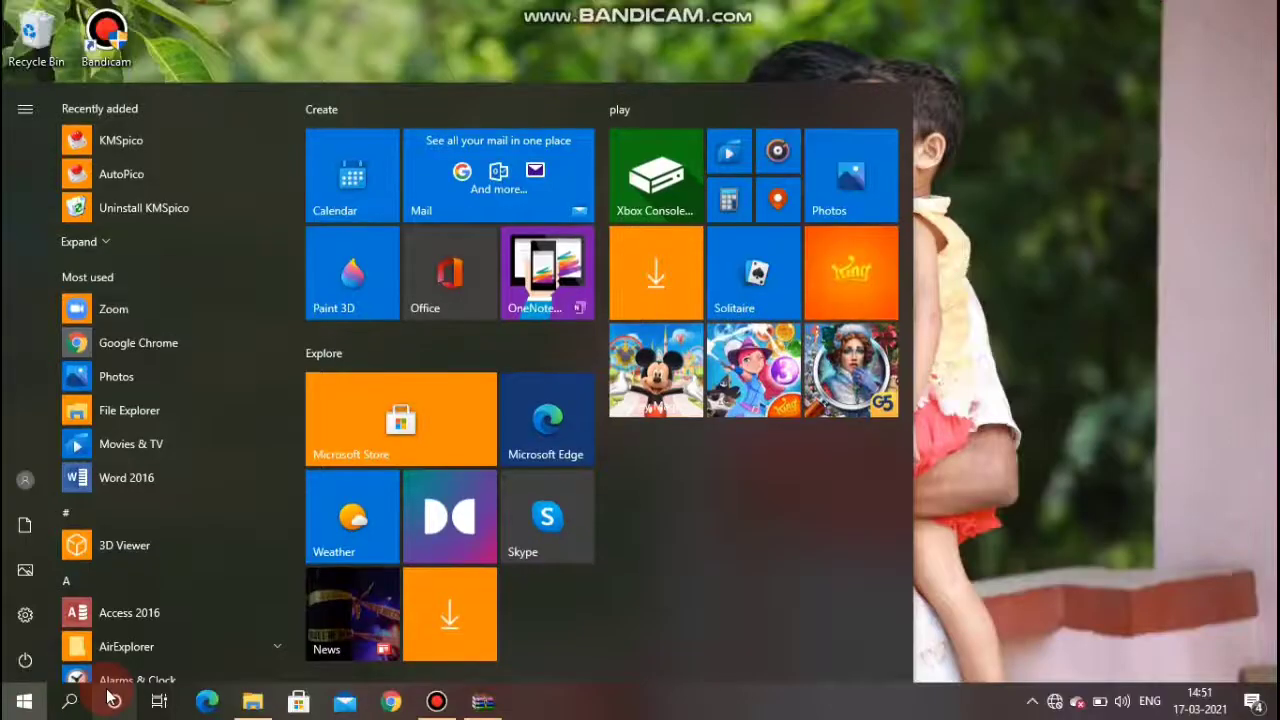
pyautogui.click(88, 702)
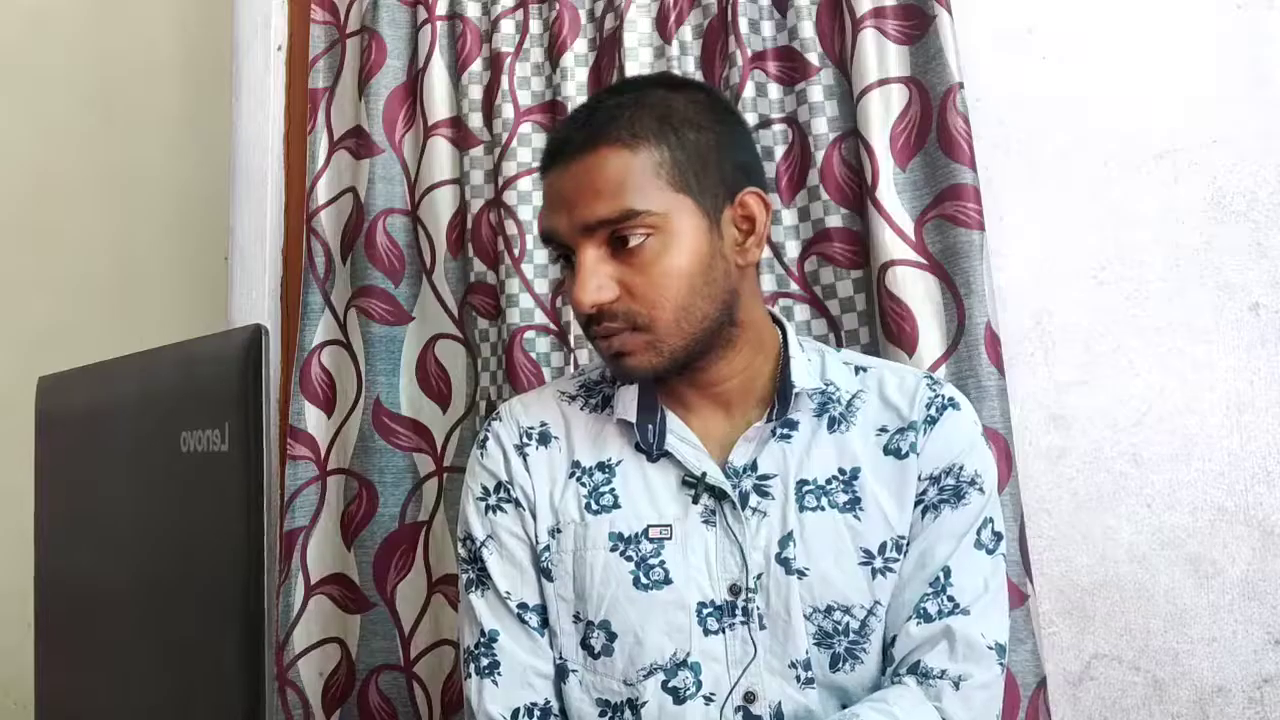
pyautogui.write('k')
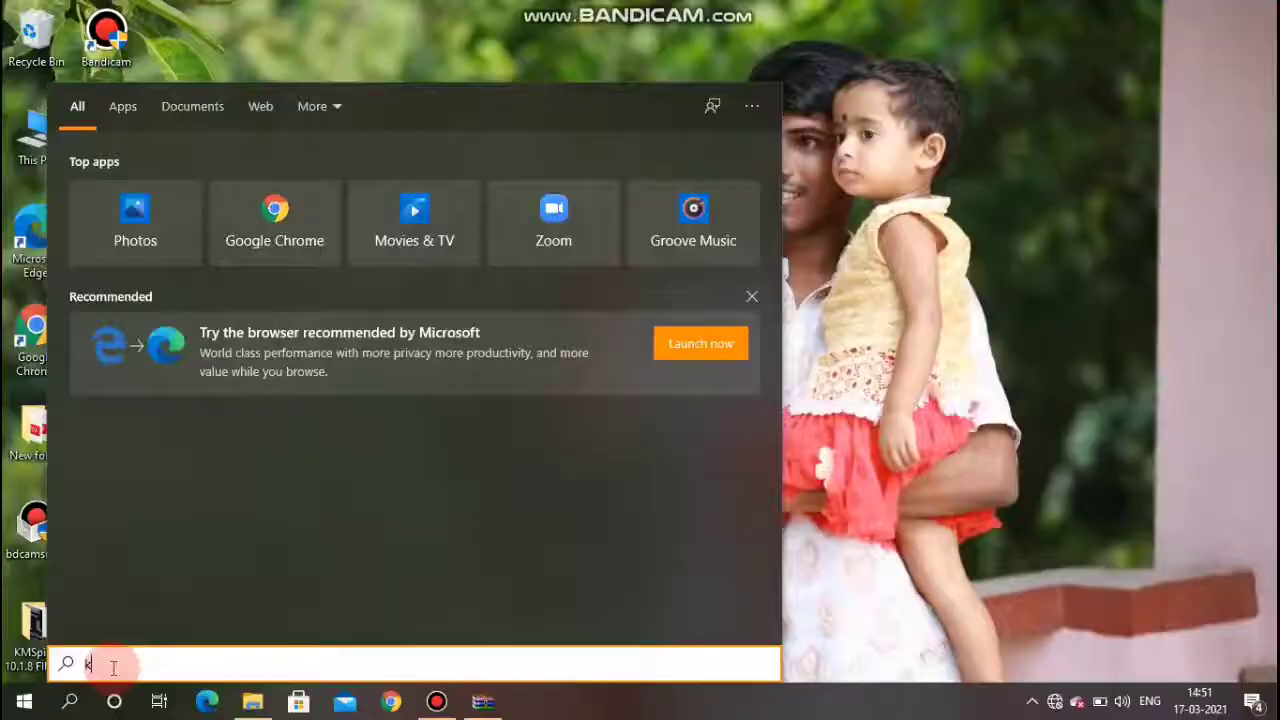
pyautogui.write('m')
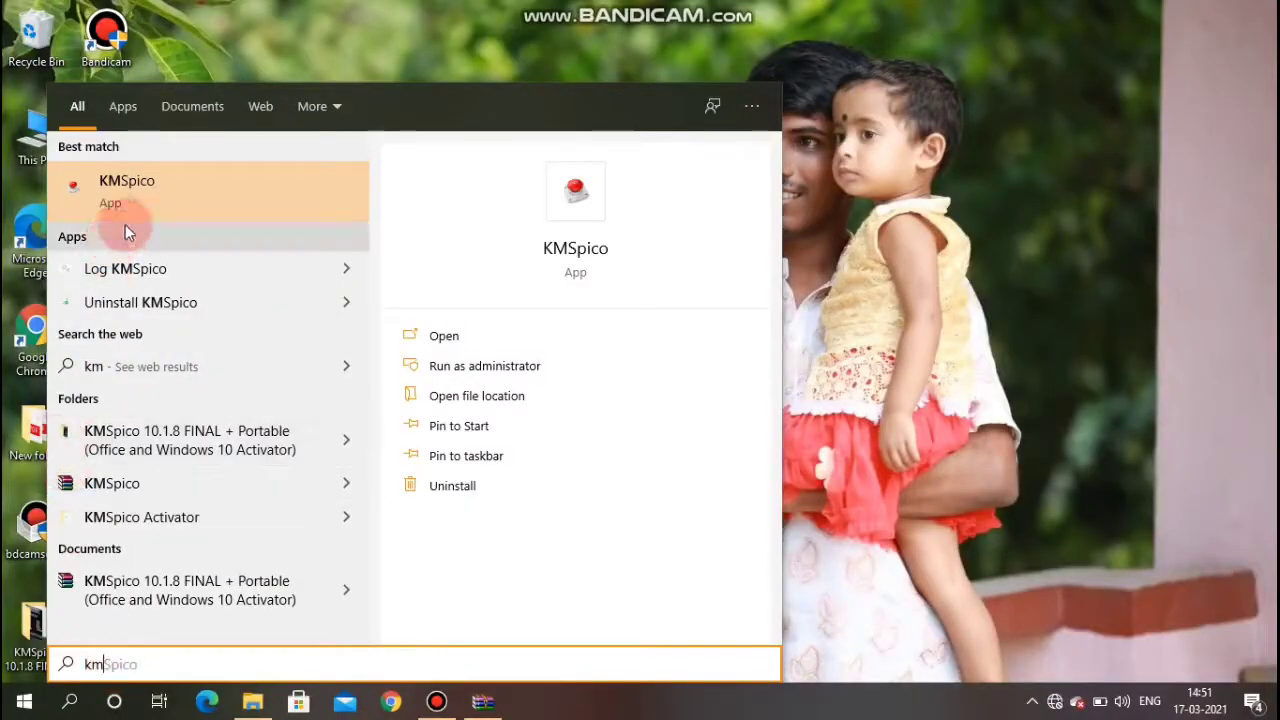
pyautogui.click(156, 192)
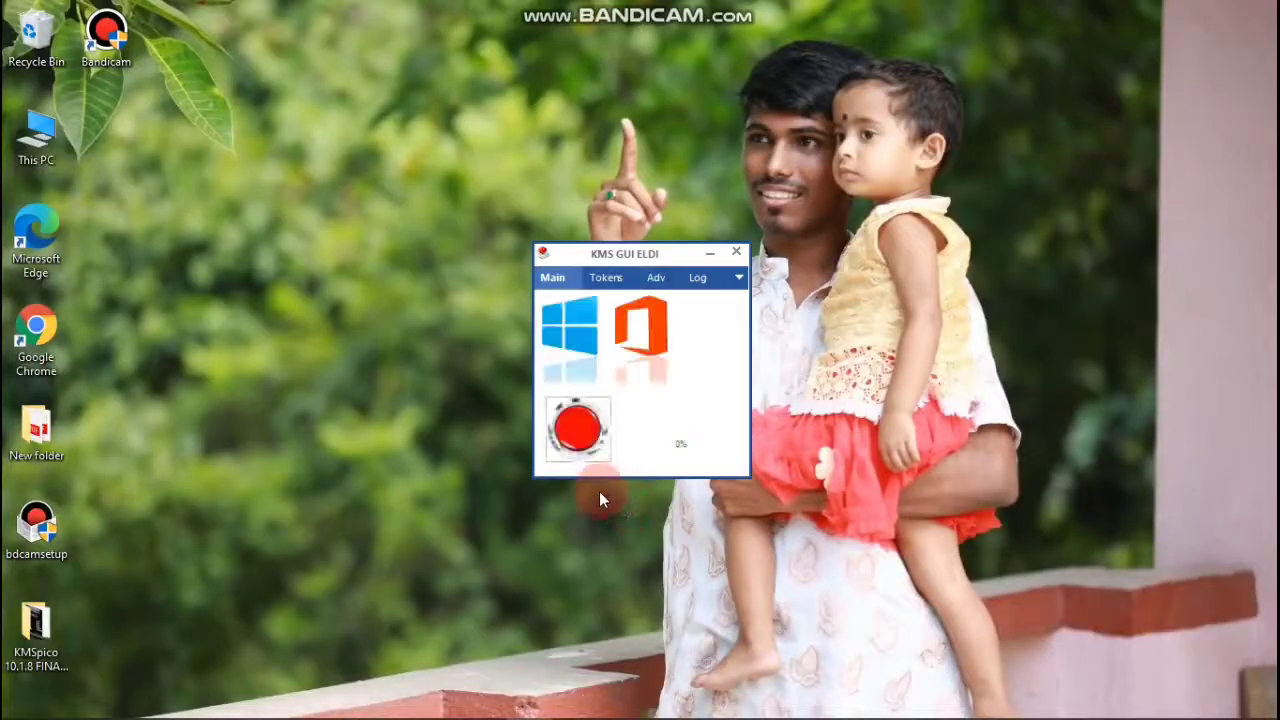
# Try to start the Windows and Office activation in KMS GUI ELDI and refresh the desktop.
pyautogui.click(628, 320)
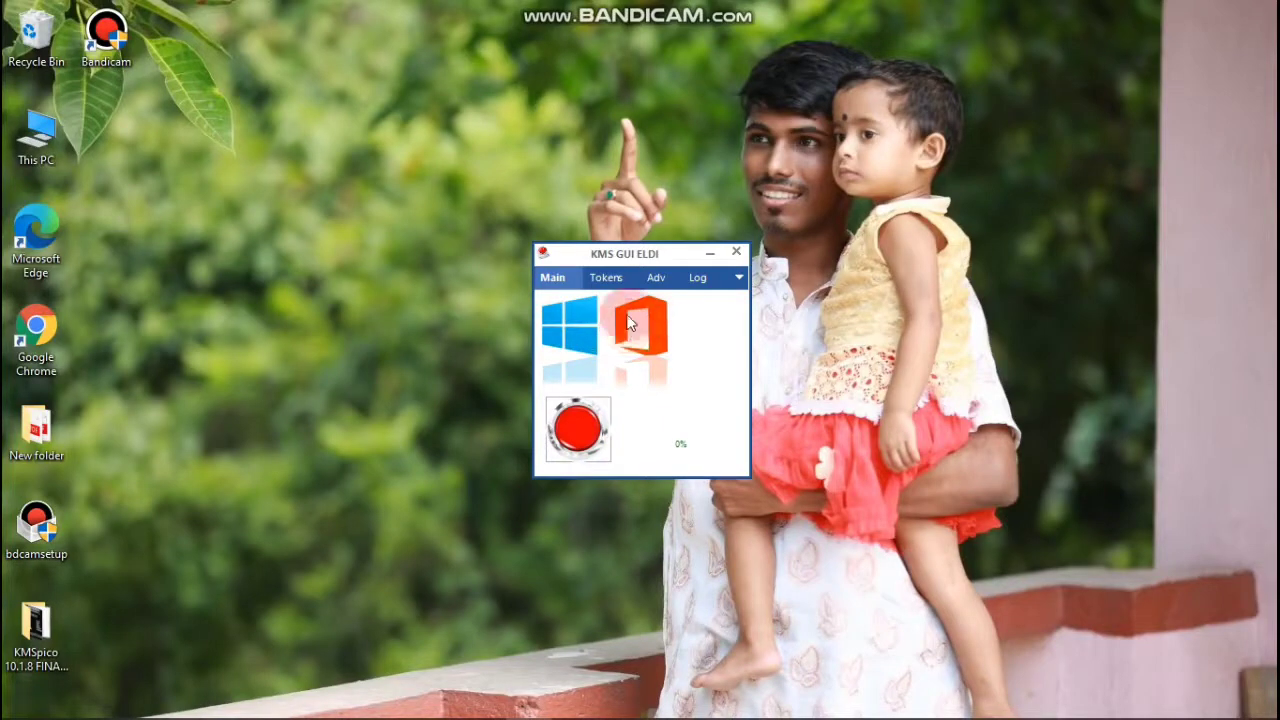
pyautogui.click(579, 372)
pyautogui.click(578, 432)
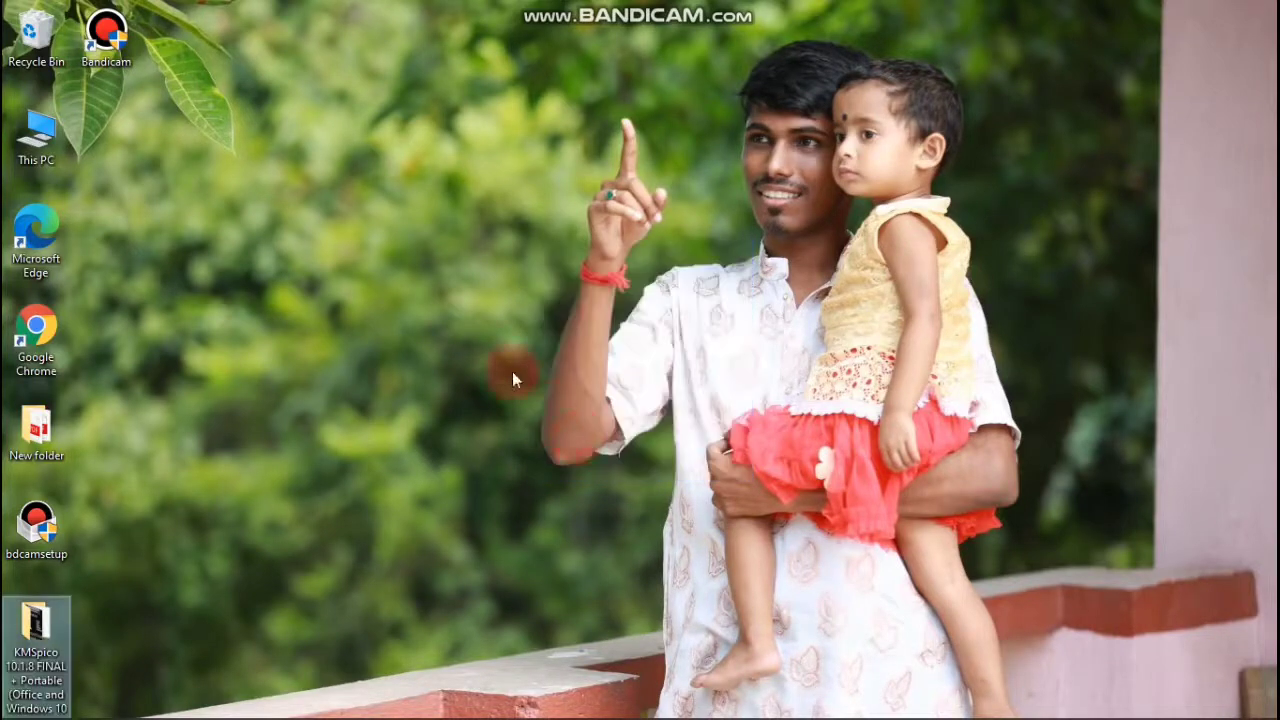
pyautogui.rightClick(342, 214)
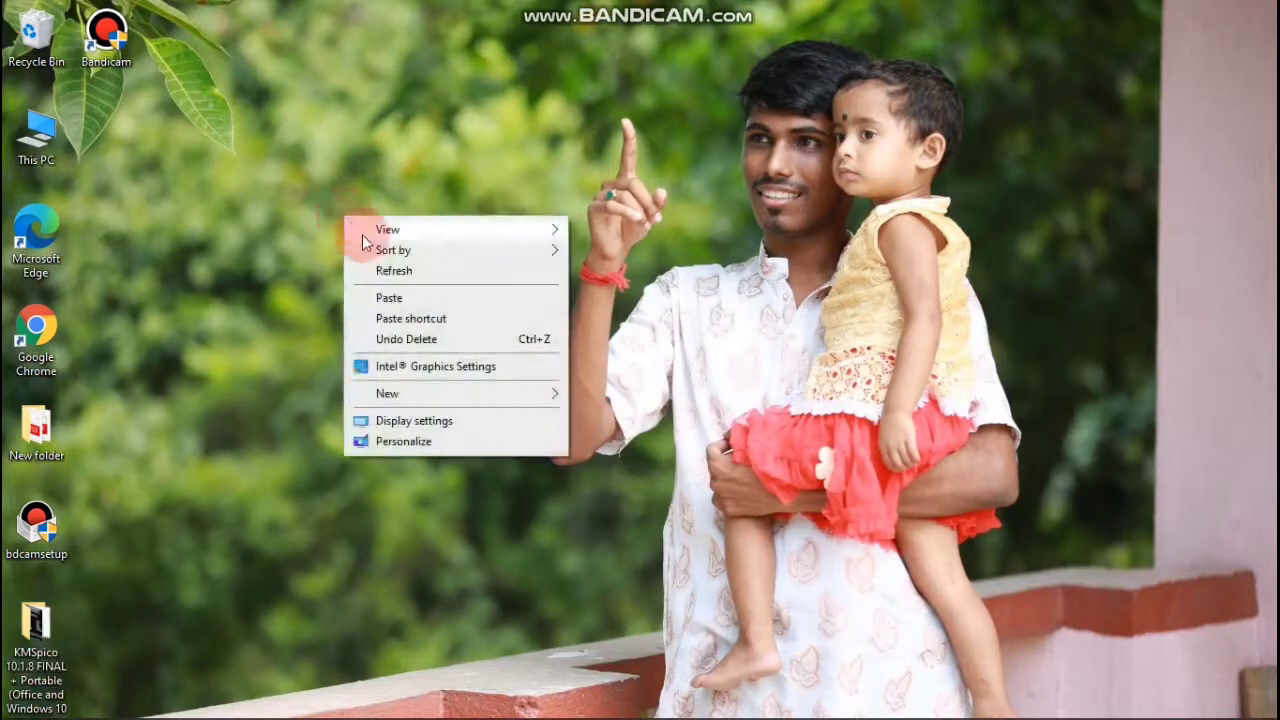
pyautogui.click(383, 275)
# Reopen KMSpico through a Windows search for "km" and run the Windows and Office activation from its Main page.
pyautogui.click(69, 702)
pyautogui.write('km')
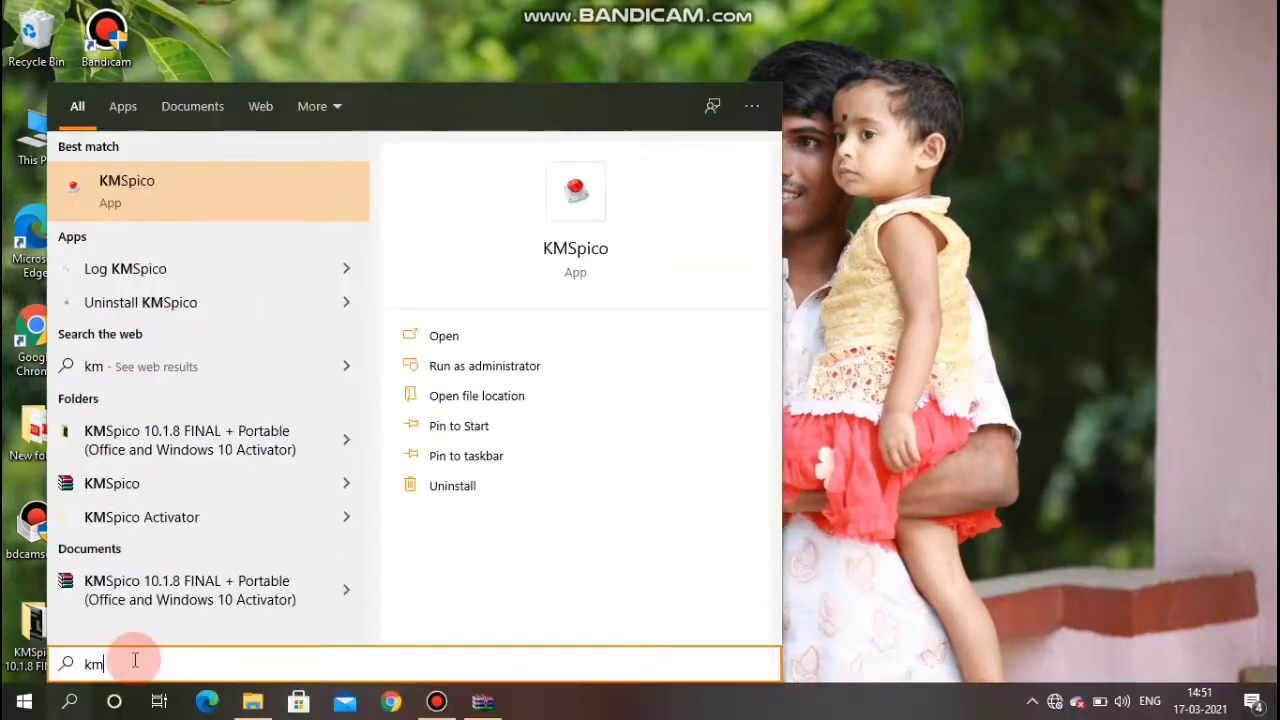
pyautogui.click(197, 203)
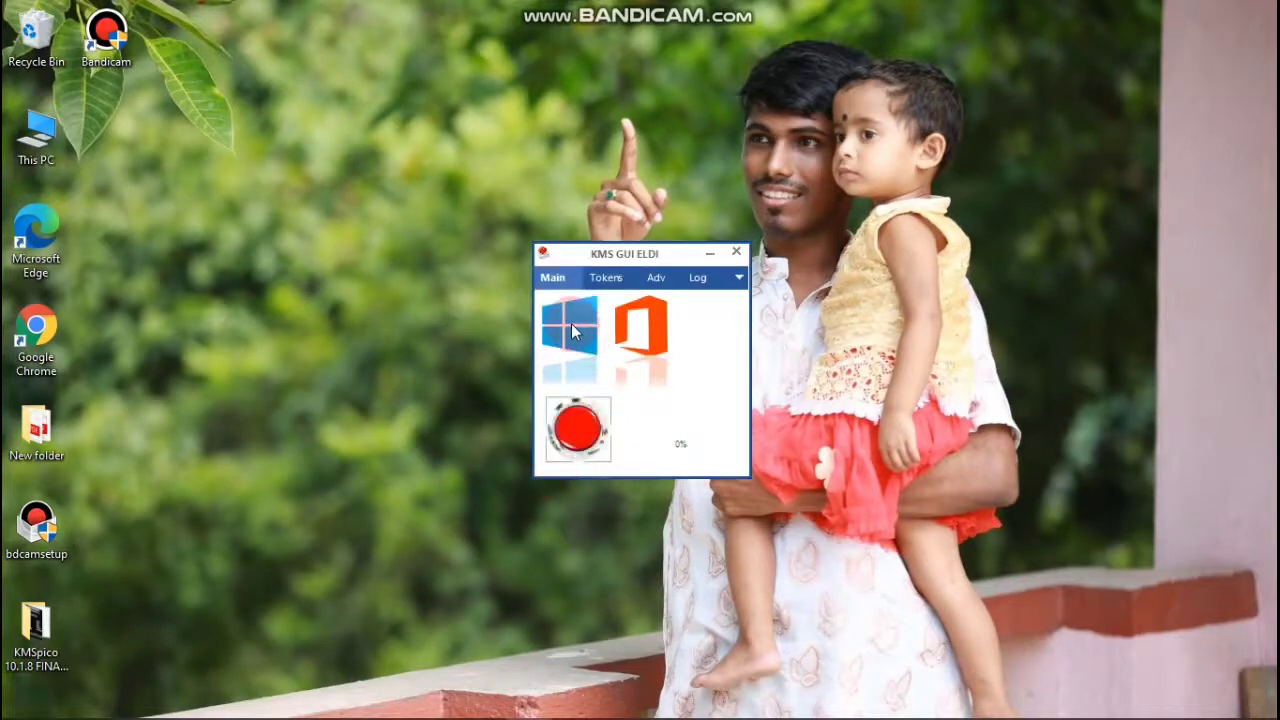
pyautogui.click(605, 279)
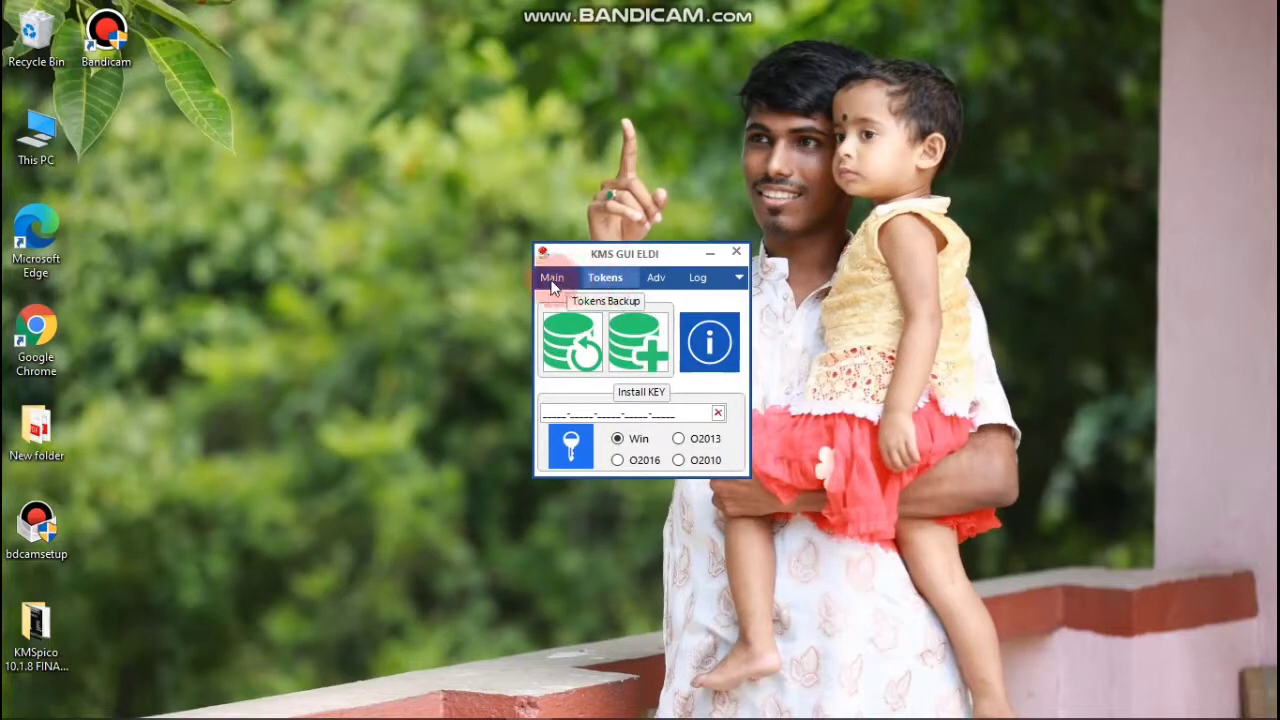
pyautogui.click(566, 284)
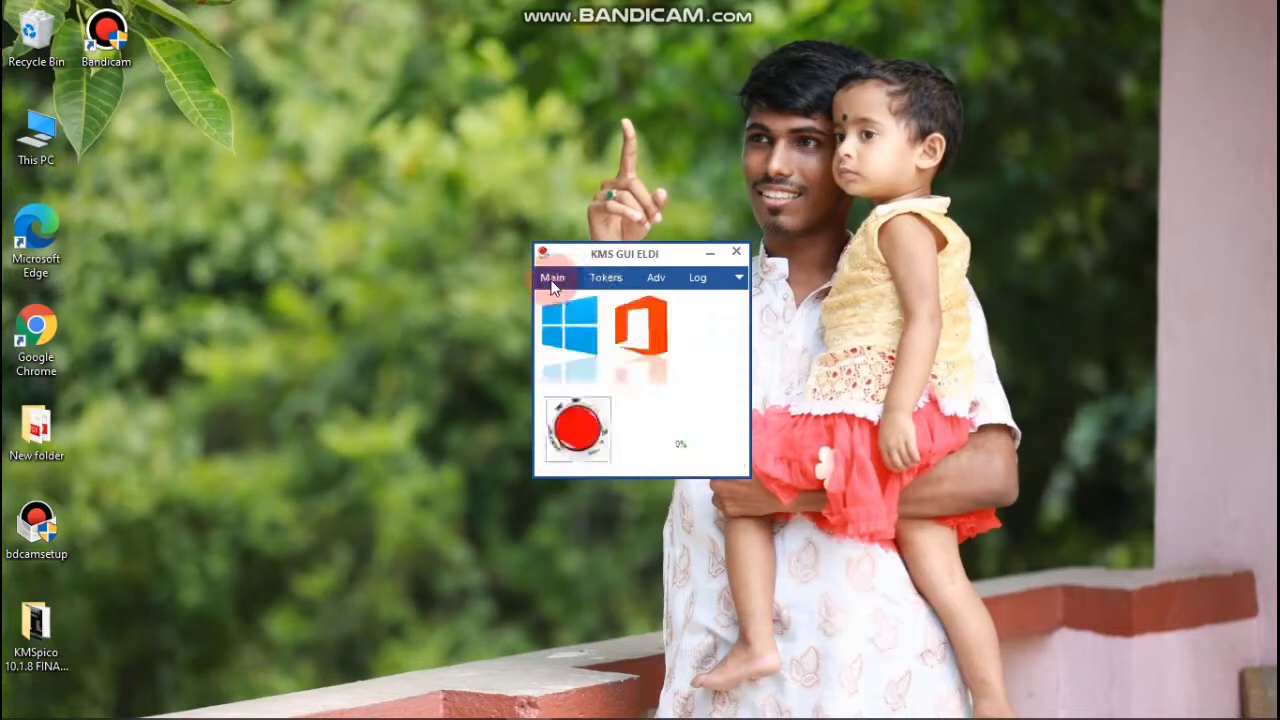
pyautogui.click(575, 421)
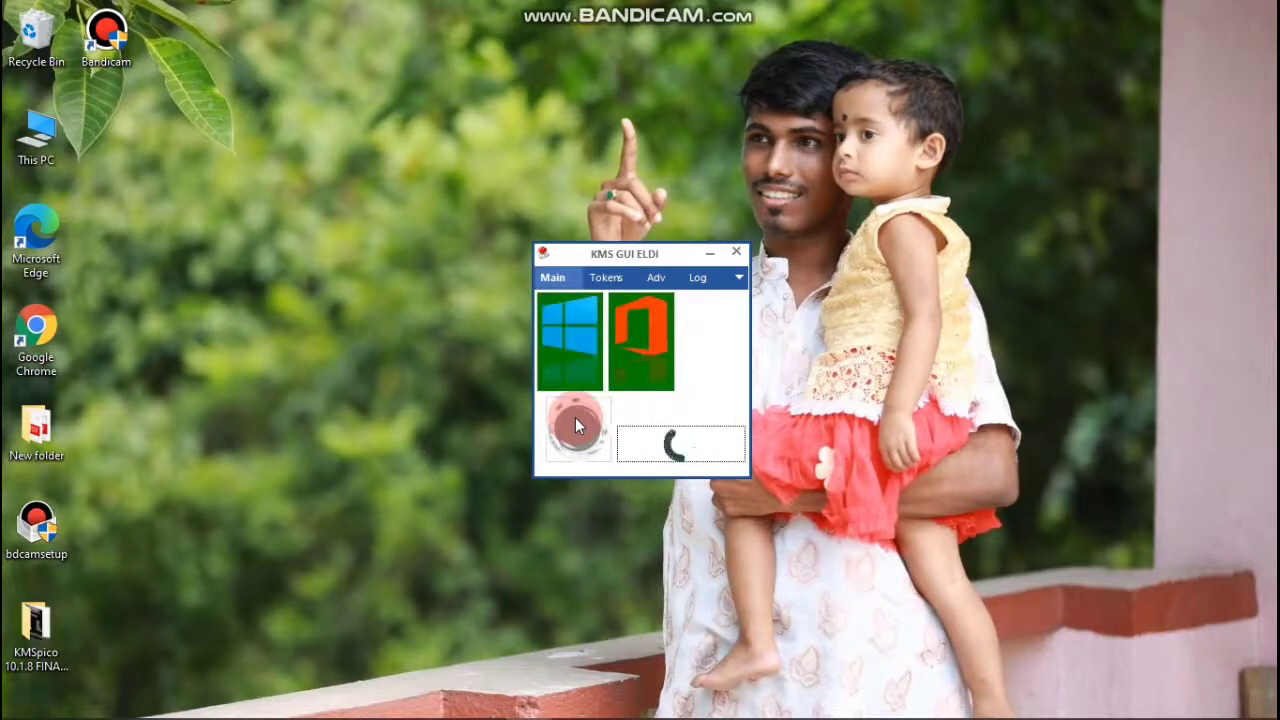
pyautogui.rightClick(387, 129)
pyautogui.click(444, 195)
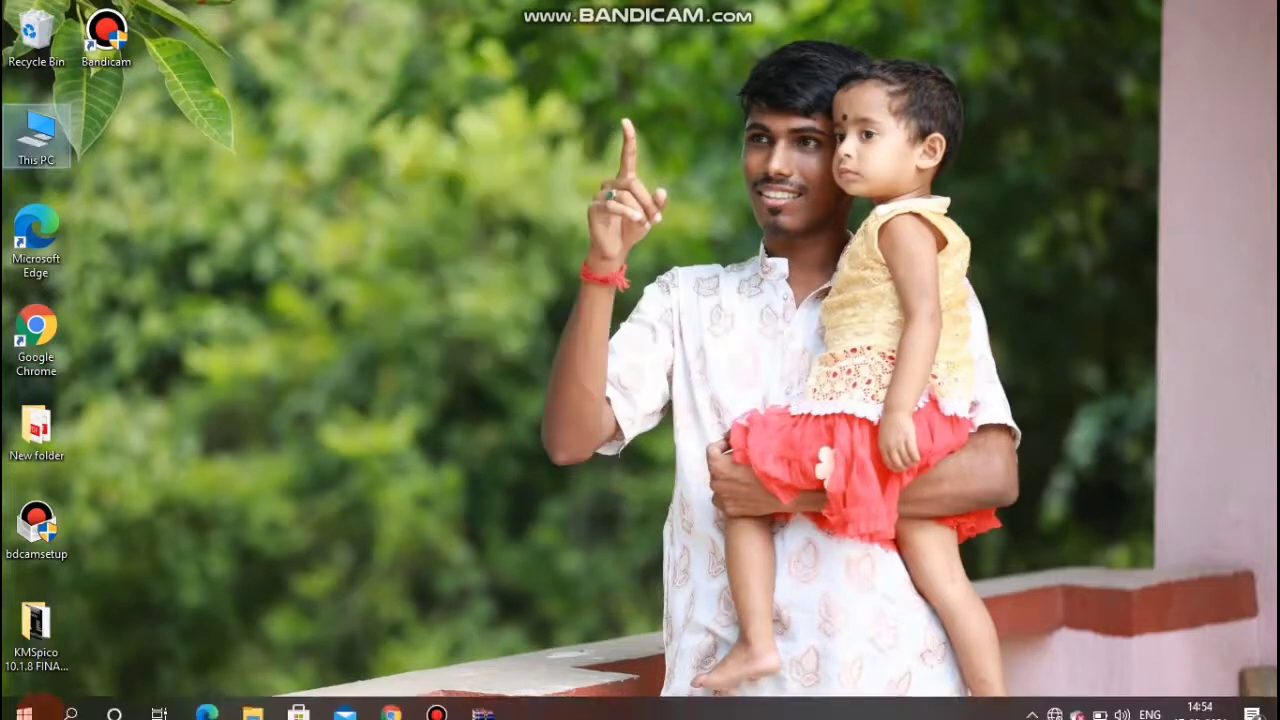
# Search Windows for "wo", open Word 2016 and create a document from the Adjacency letter template.
pyautogui.click(77, 690)
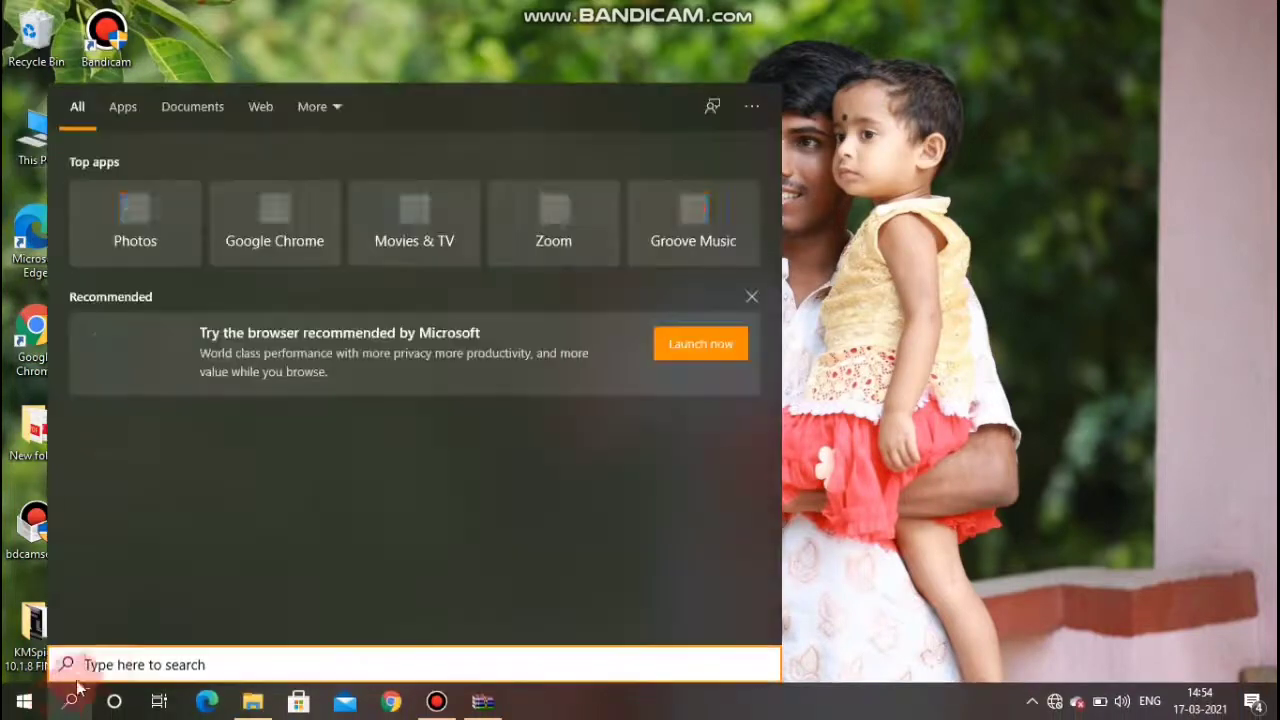
pyautogui.click(113, 667)
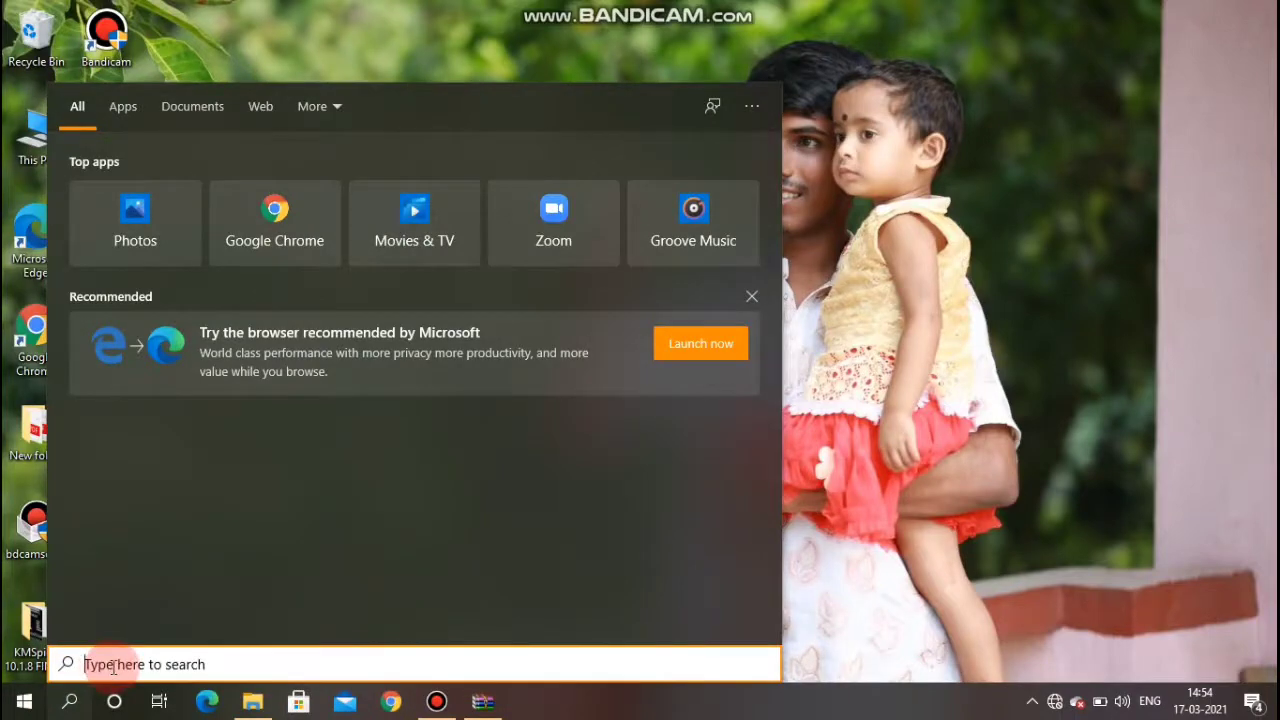
pyautogui.write('wo')
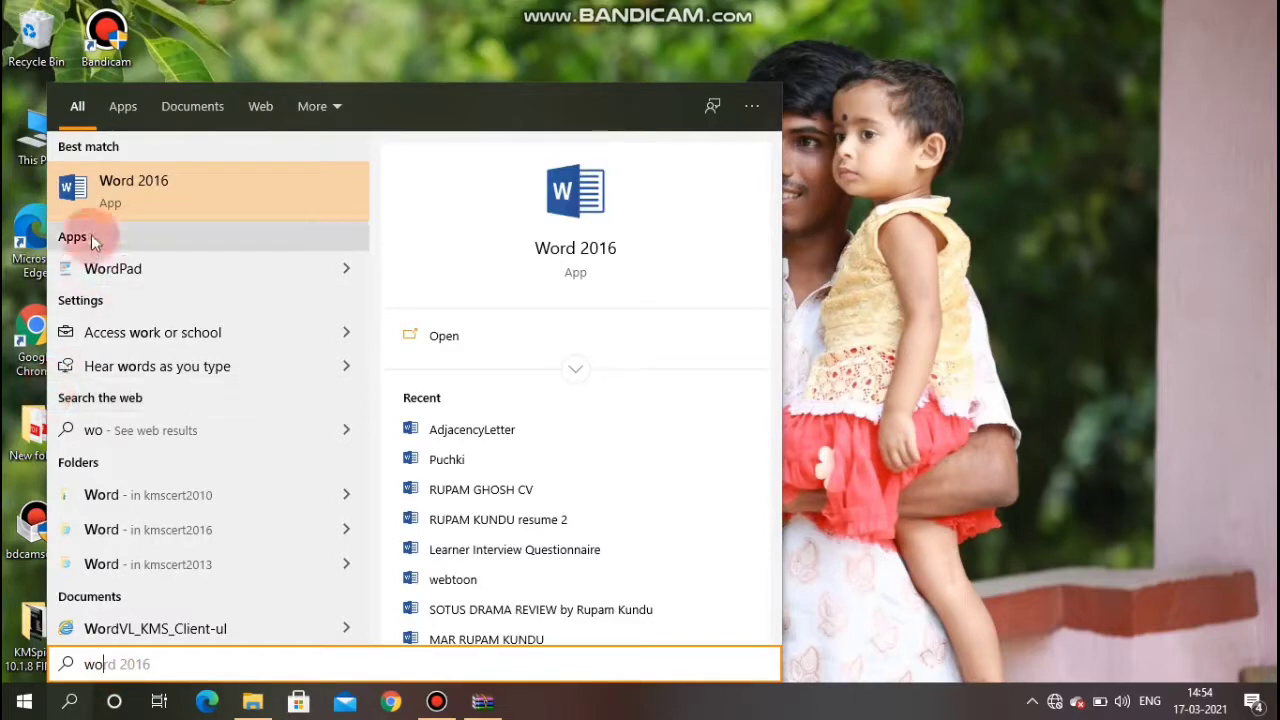
pyautogui.click(114, 195)
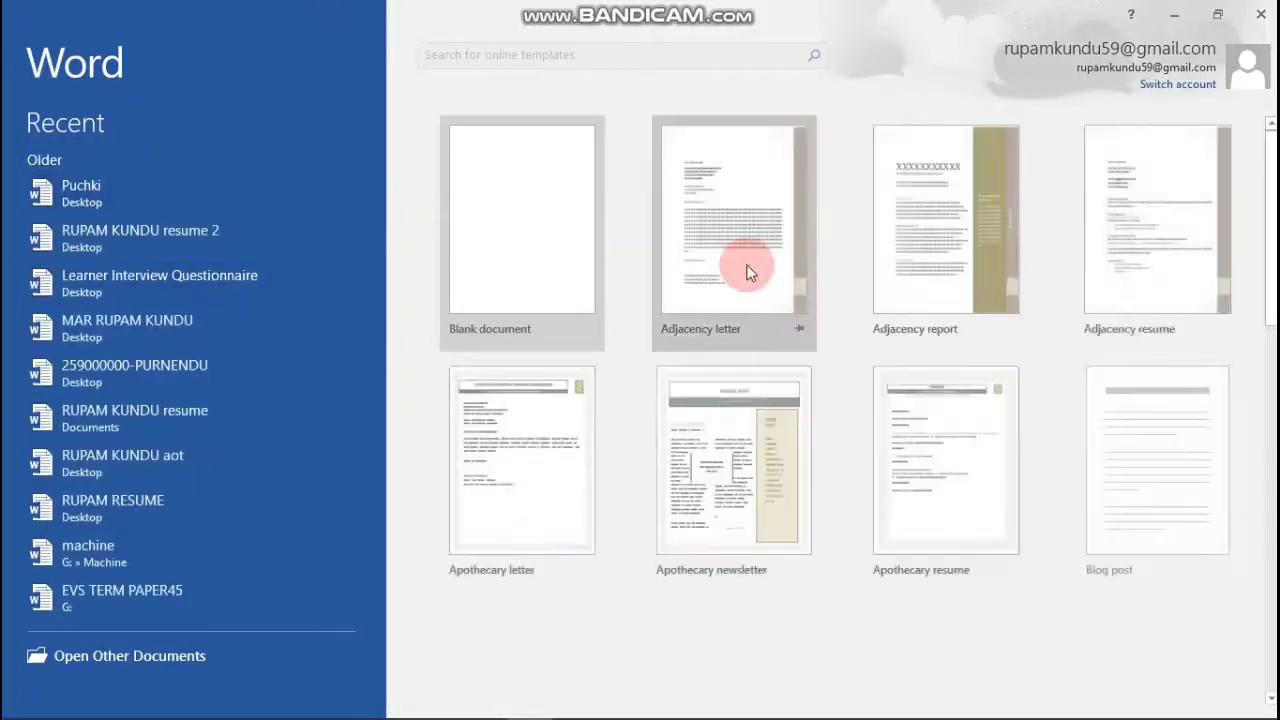
pyautogui.doubleClick(714, 224)
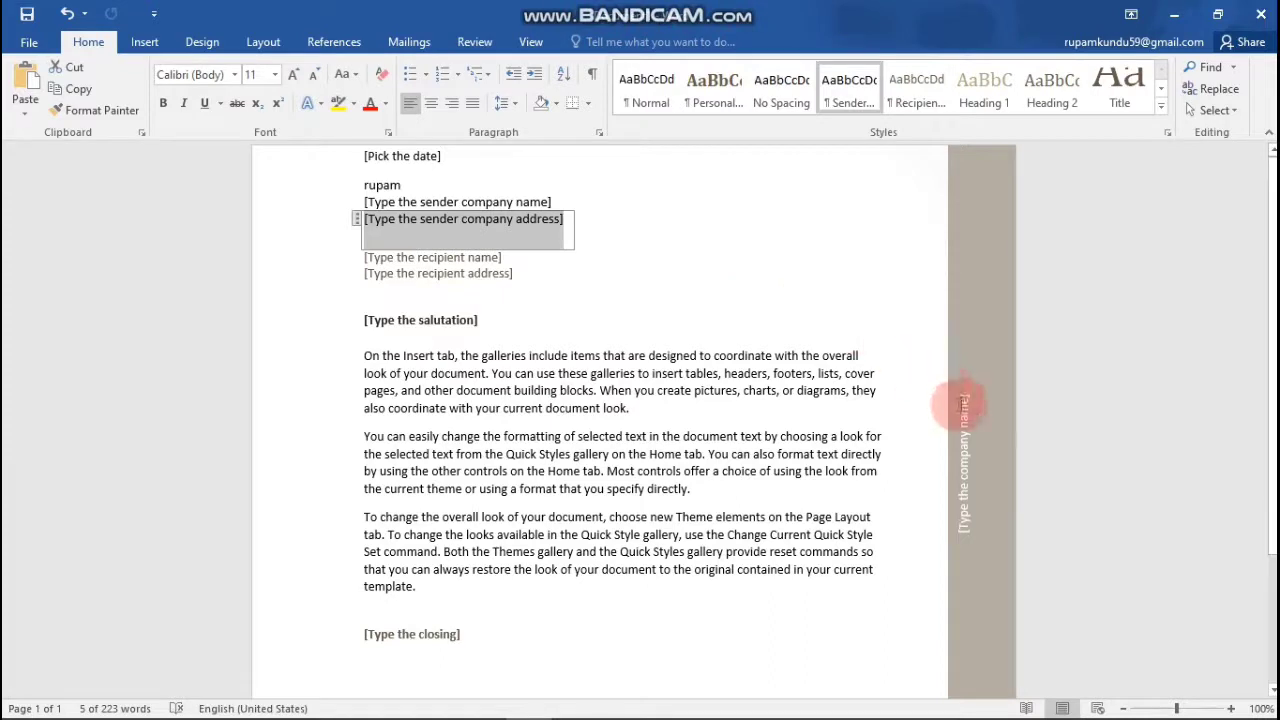
# Close the Word letter without saving its changes and refresh the desktop.
pyautogui.click(1261, 25)
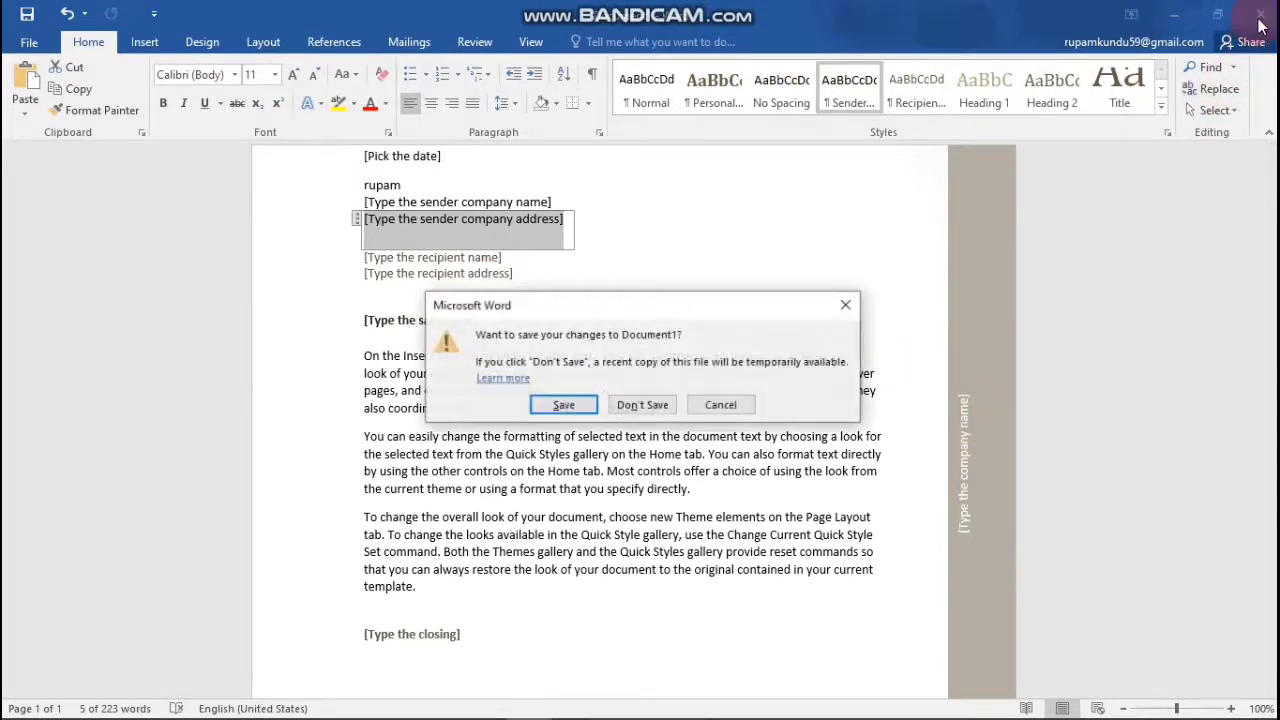
pyautogui.click(645, 404)
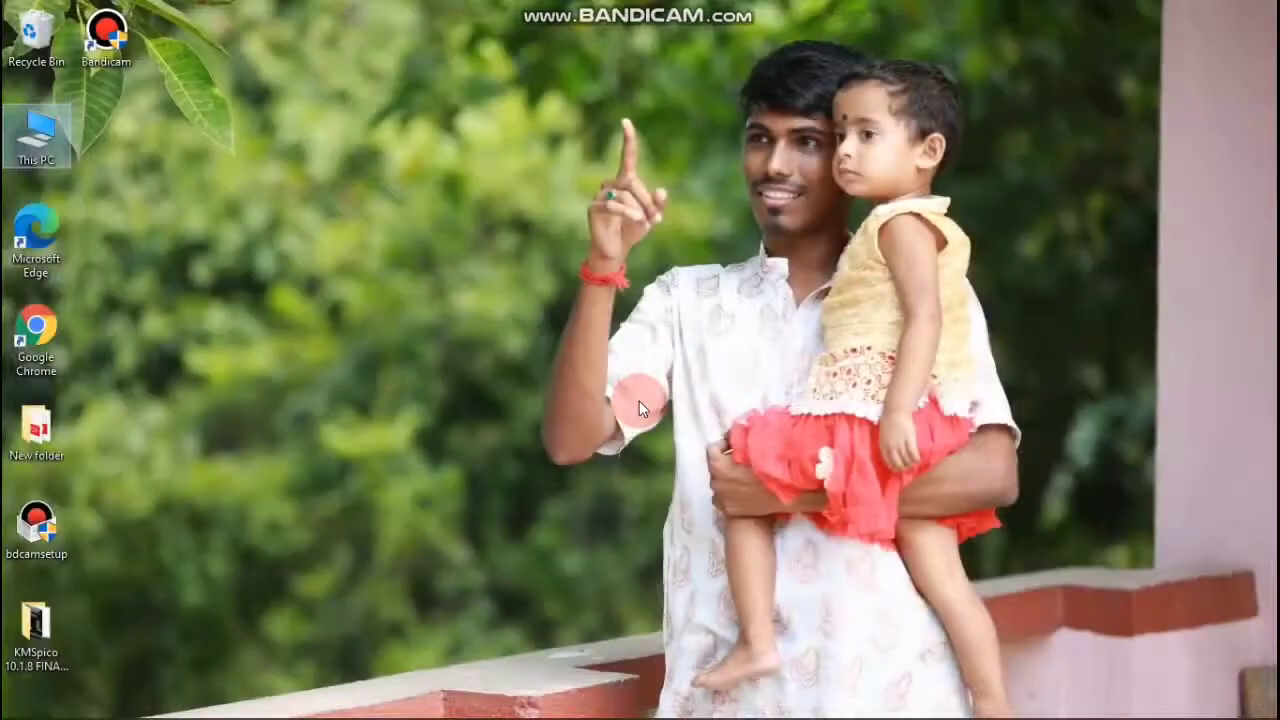
pyautogui.rightClick(337, 117)
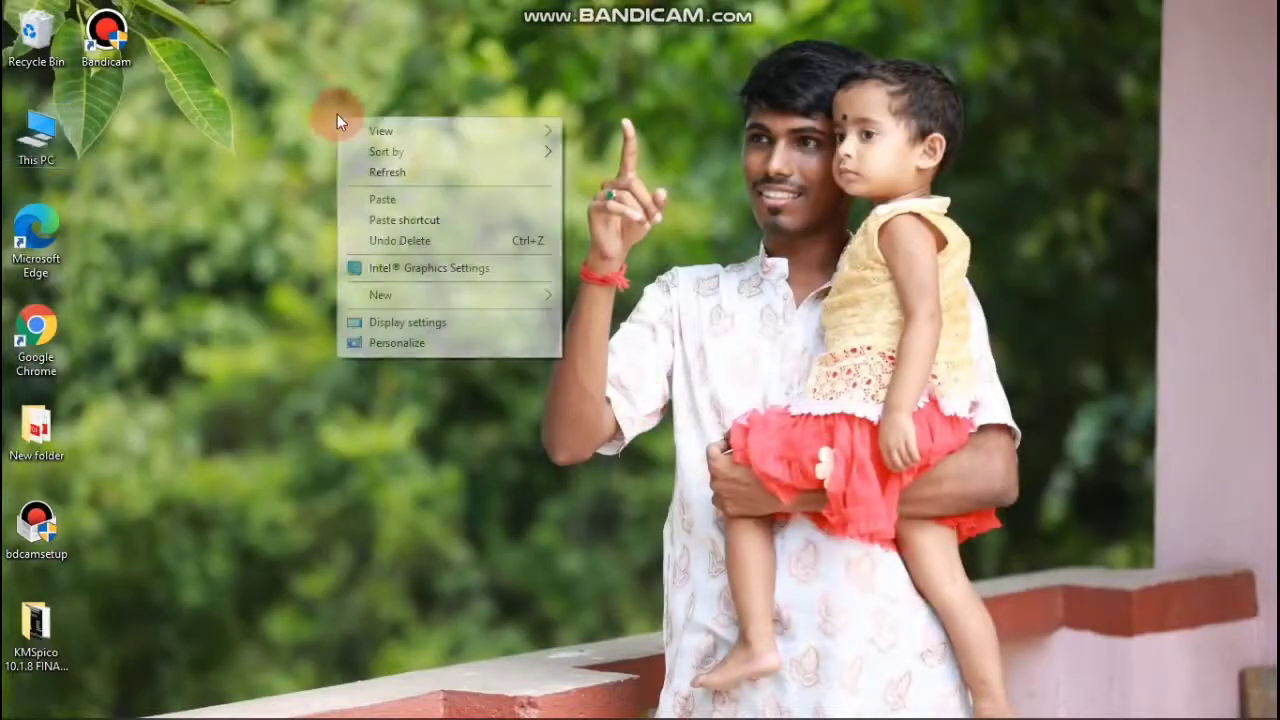
pyautogui.click(385, 173)
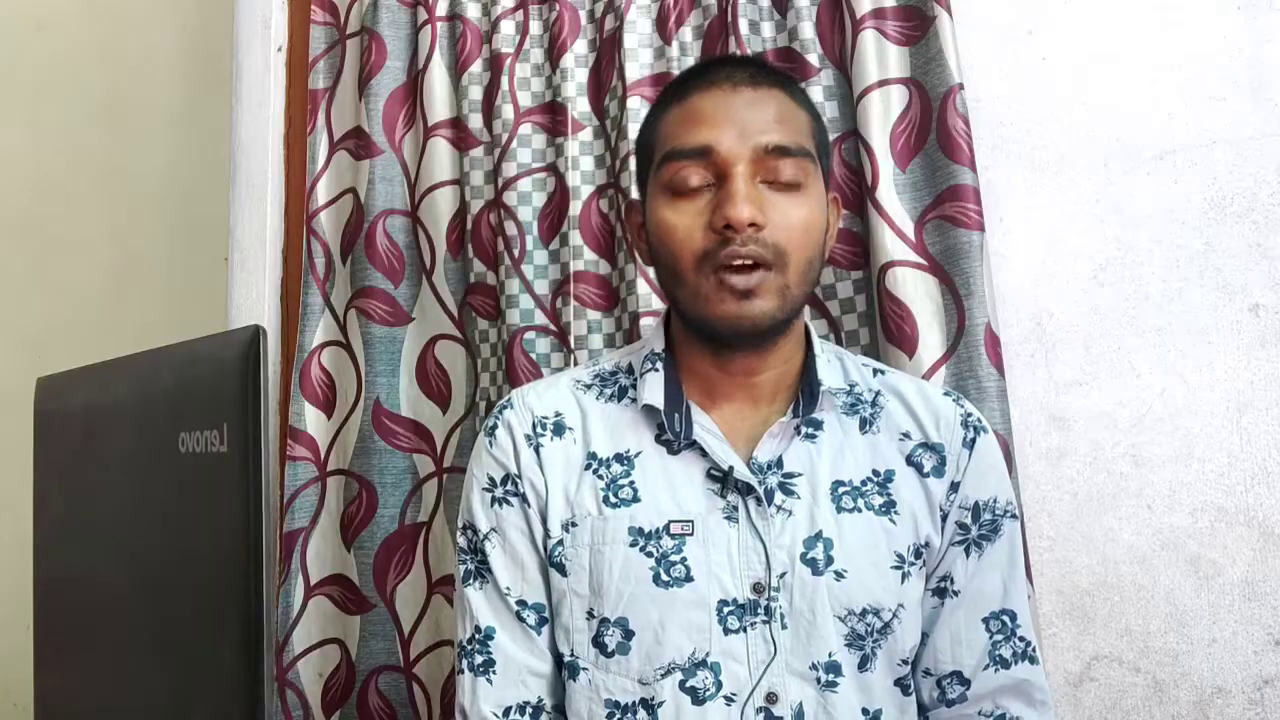